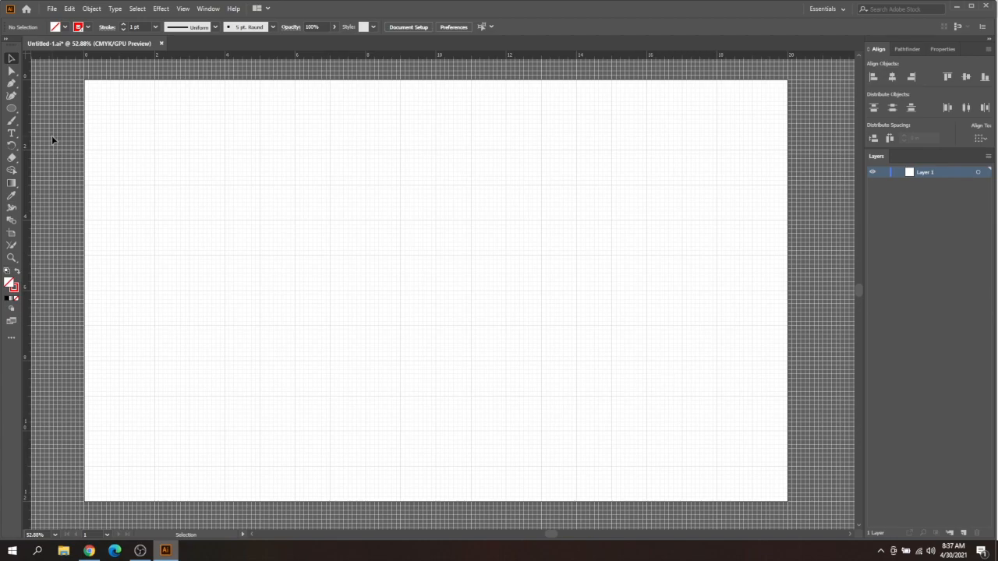
Step: Draw a circle about 4 in across in the upper-left area of the artboard with the Ellipse tool
click(12, 111)
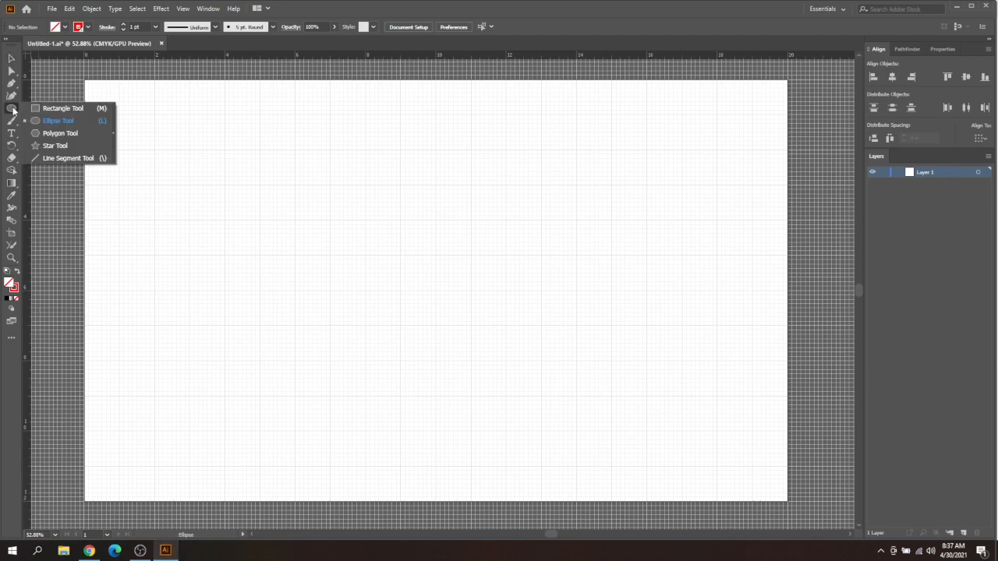
click(60, 122)
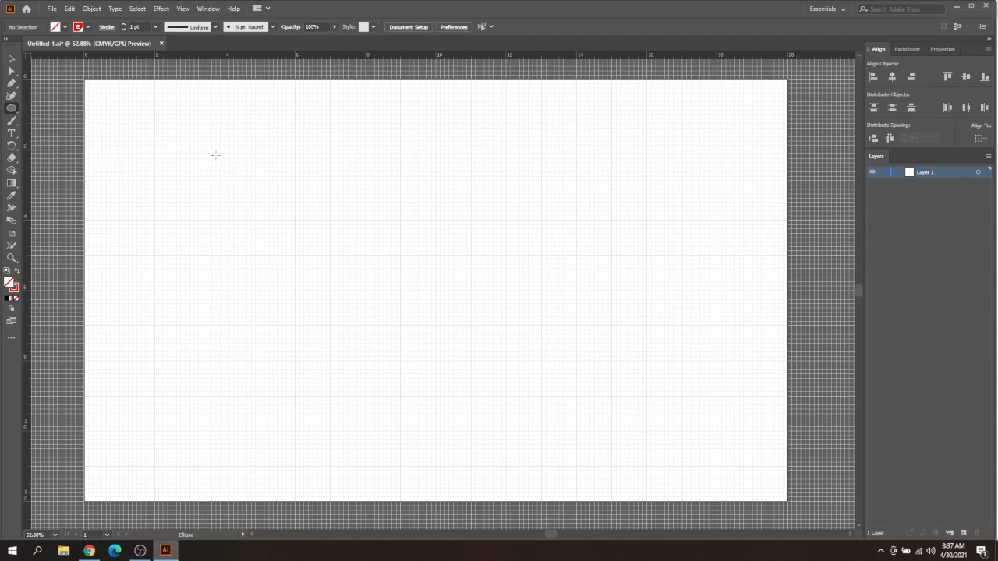
drag(192, 141, 287, 284)
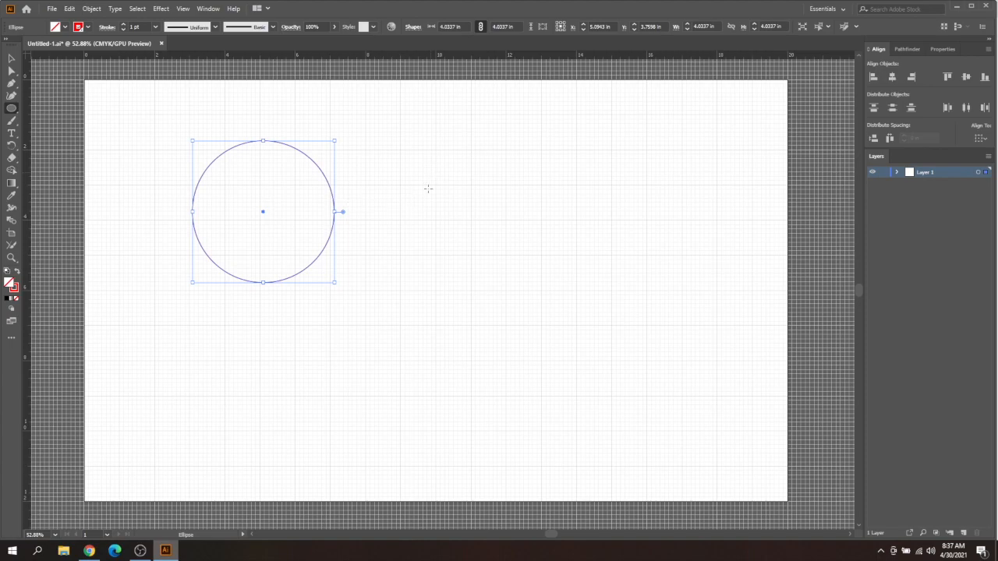
Step: Create a second circle exactly 2 in wide and 2 in high beside the first one
click(418, 187)
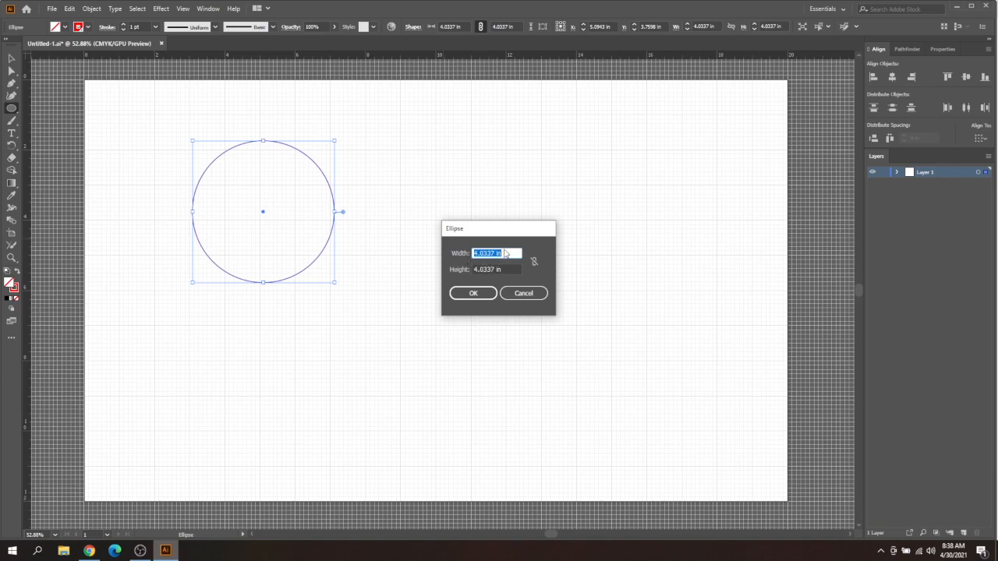
text(2)
key(Tab)
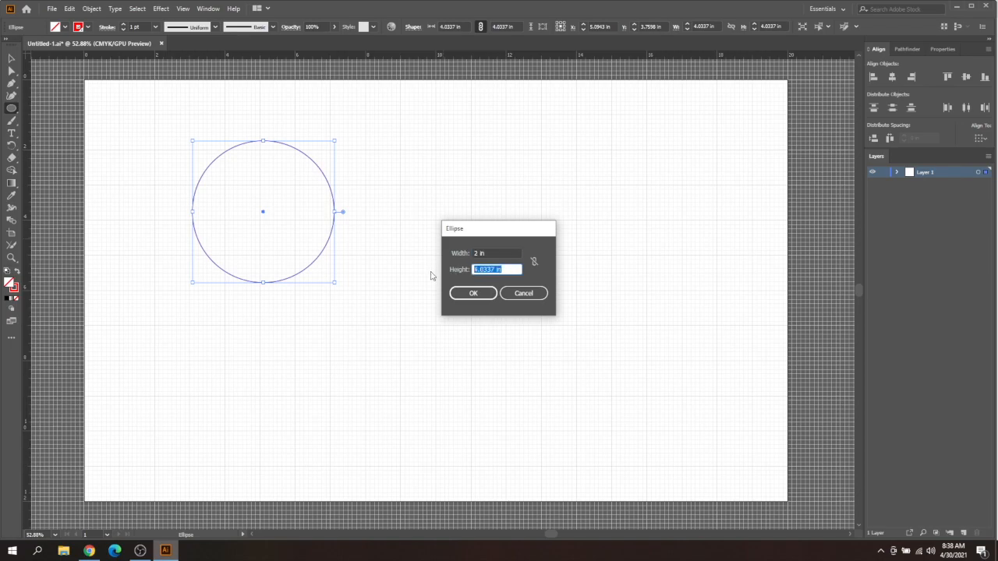
text(2)
click(472, 295)
Step: Delete the larger circle drawn freehand
click(11, 59)
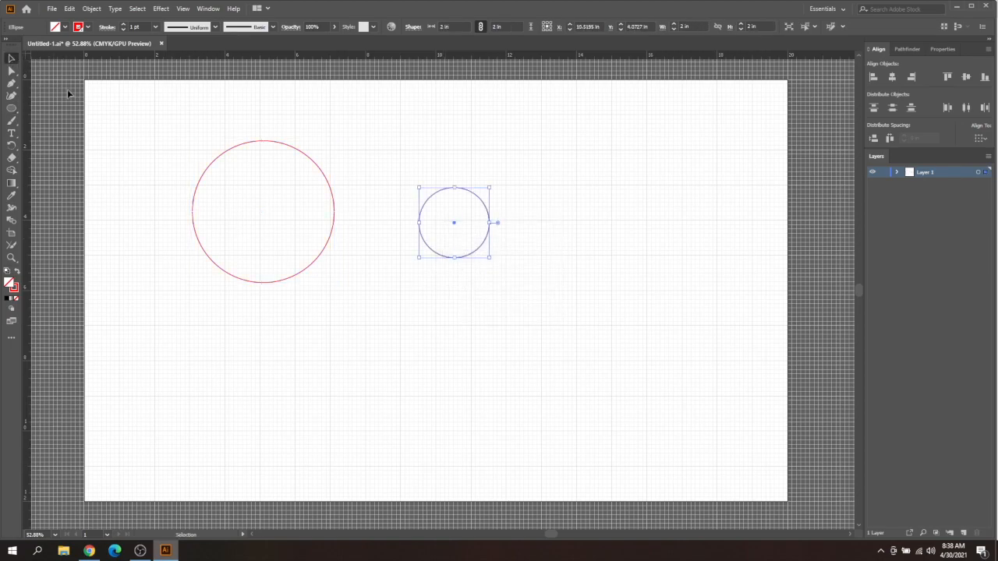
click(261, 209)
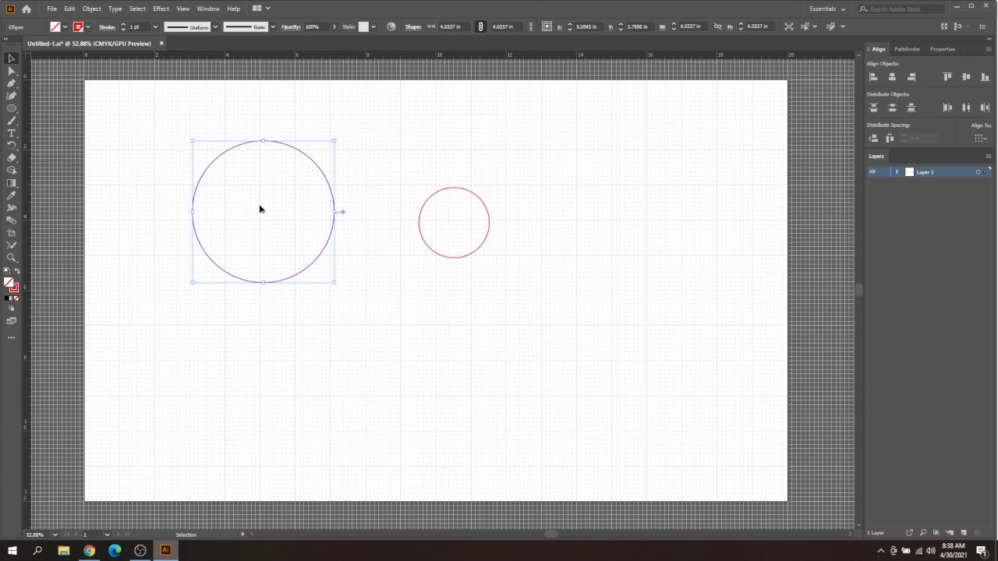
key(Delete)
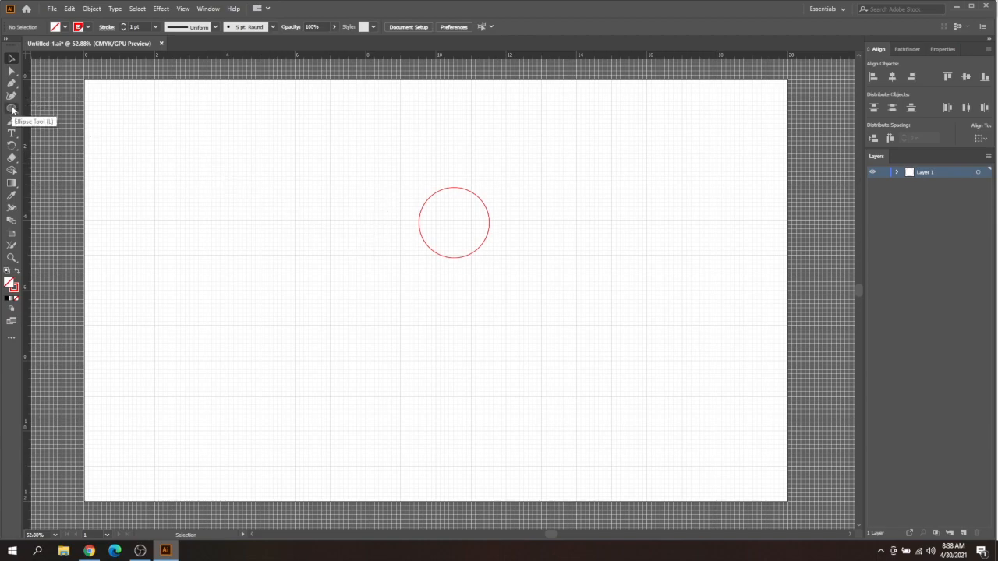
Step: Draw a small keyring-hole circle about 0.33 in across inside the 2 in circle, near its upper edge
drag(12, 110, 45, 121)
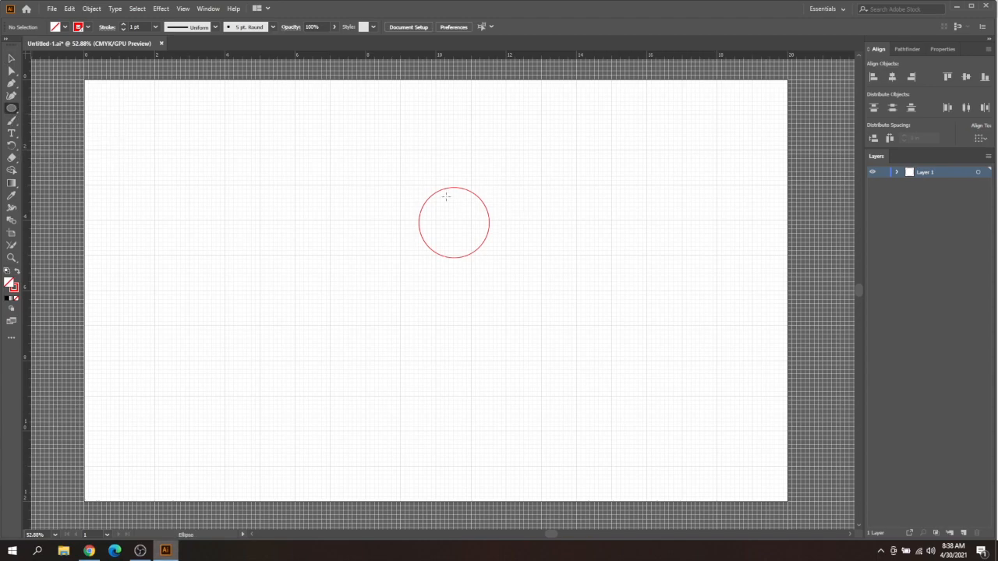
mouse_move(445, 194)
mouse_down()
mouse_move(457, 207)
mouse_move(452, 201)
mouse_up()
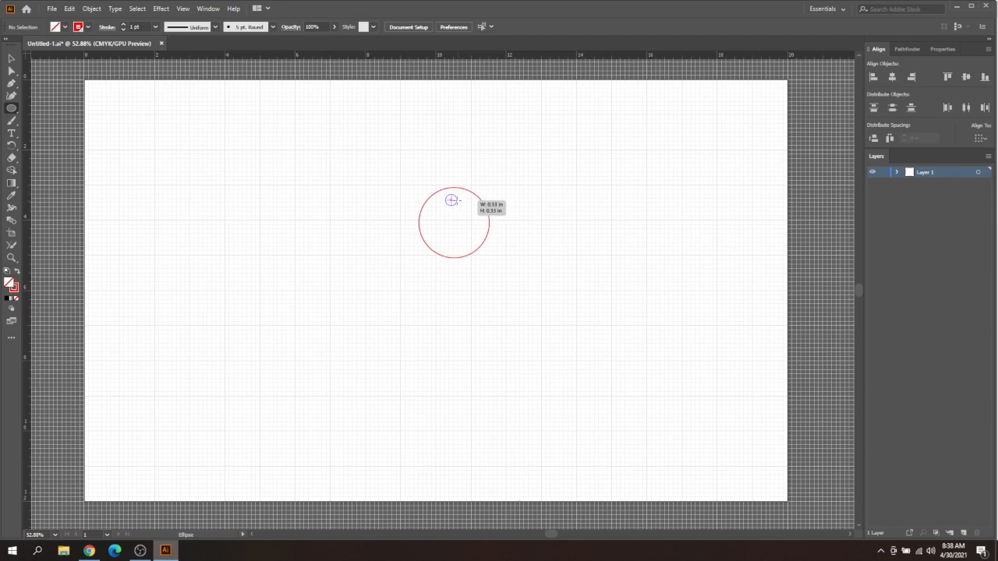
drag(451, 200, 451, 200)
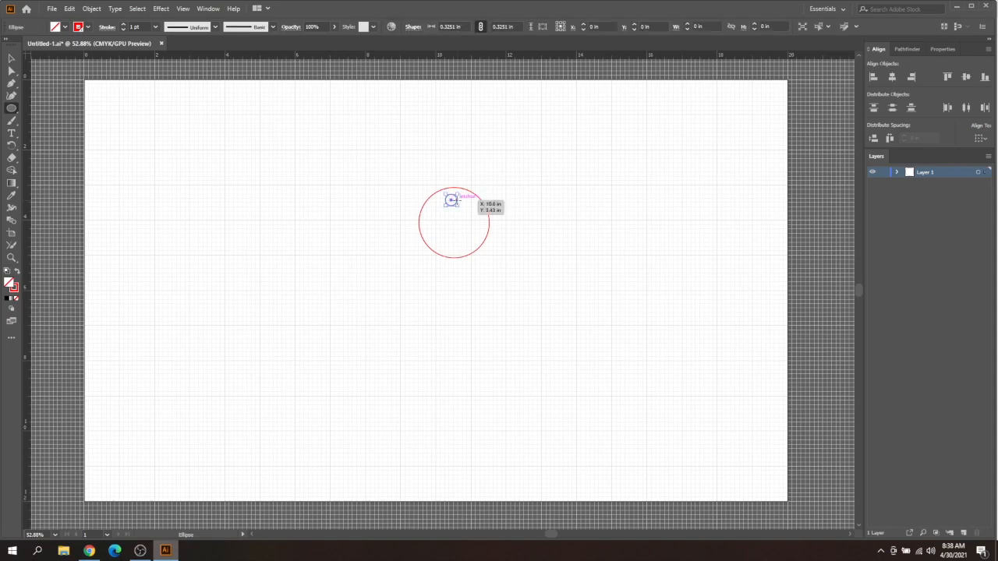
Step: Align the small hole and the 2 in circle to each other by their horizontal centers
click(10, 58)
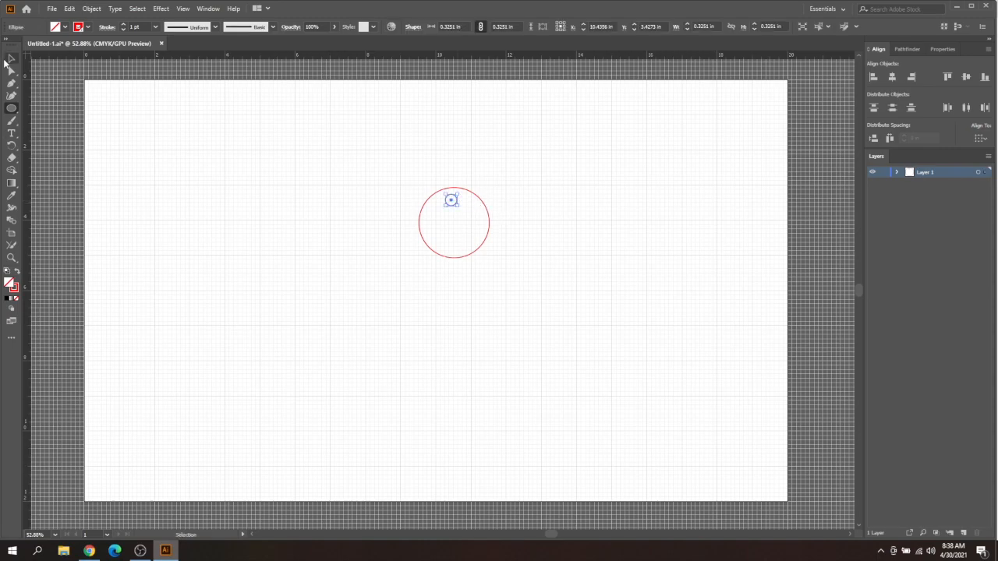
click(343, 192)
drag(401, 172, 512, 287)
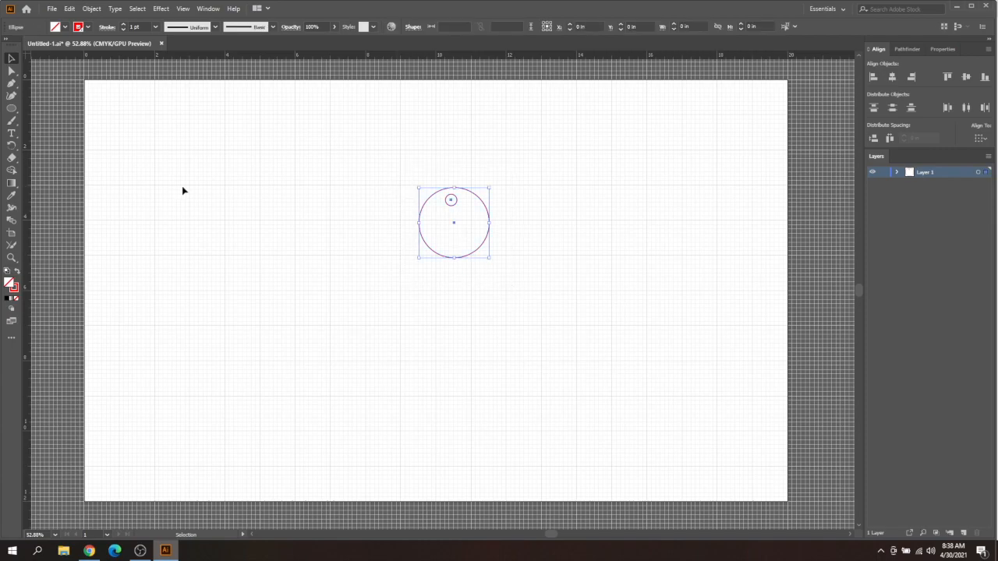
click(561, 345)
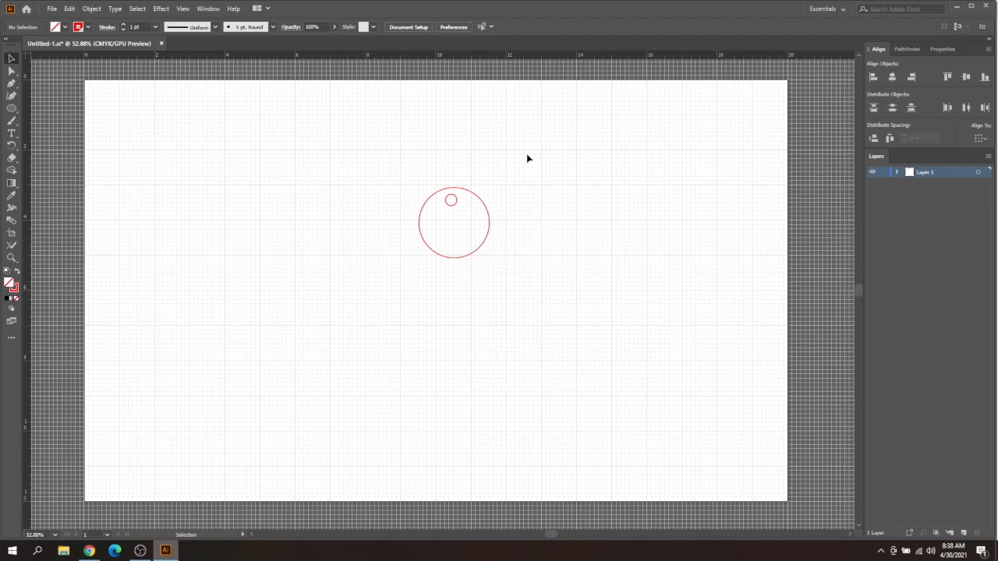
drag(521, 151, 375, 298)
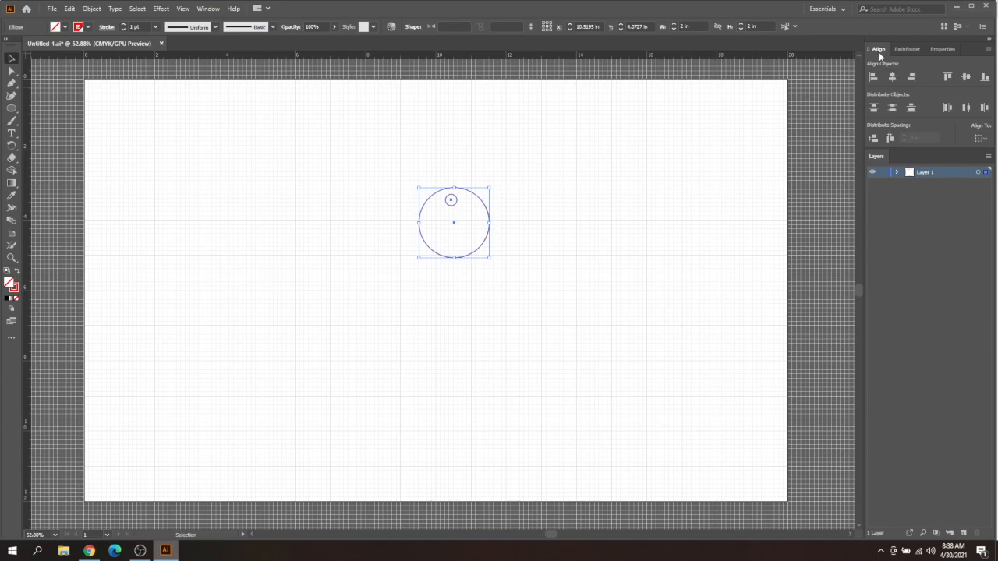
click(208, 9)
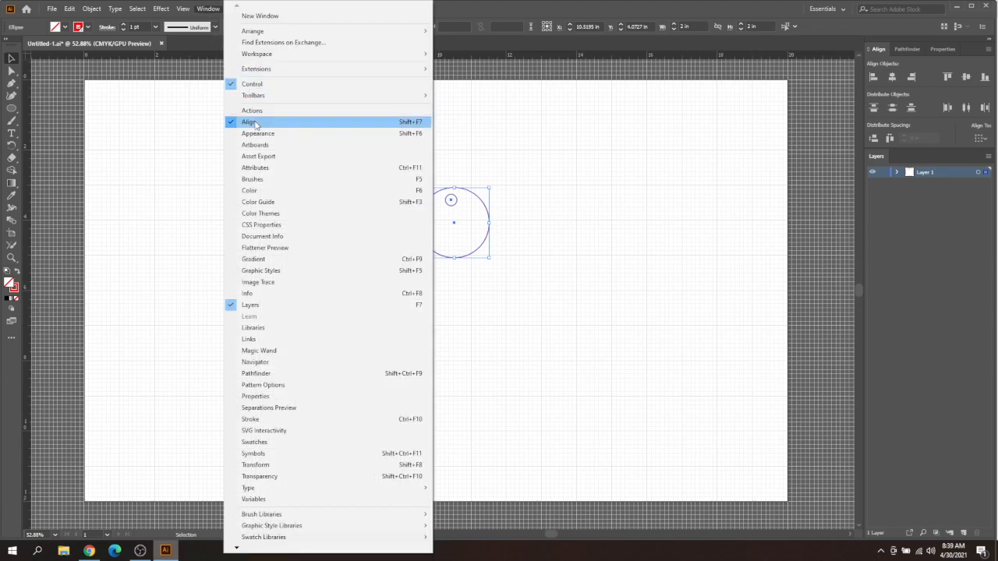
click(871, 46)
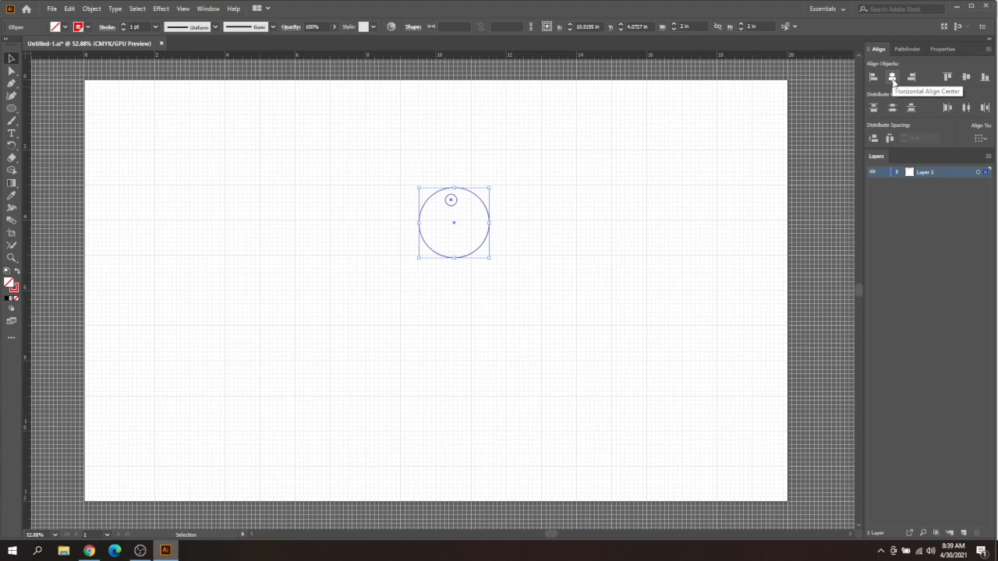
click(892, 78)
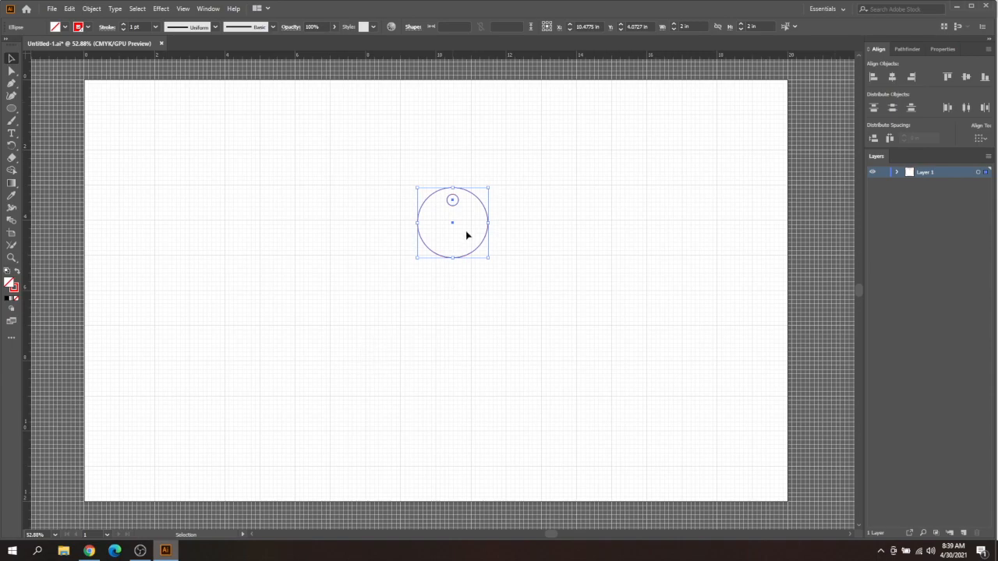
click(521, 210)
drag(512, 182, 356, 294)
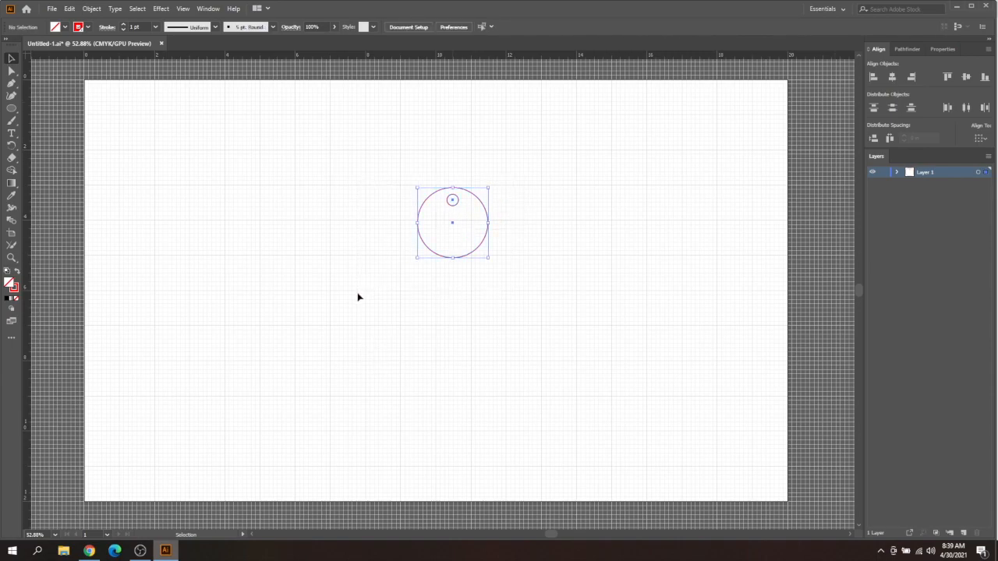
click(513, 226)
Step: Add the text "Hey" and place it in the middle of the large circle, beneath the hole
click(11, 133)
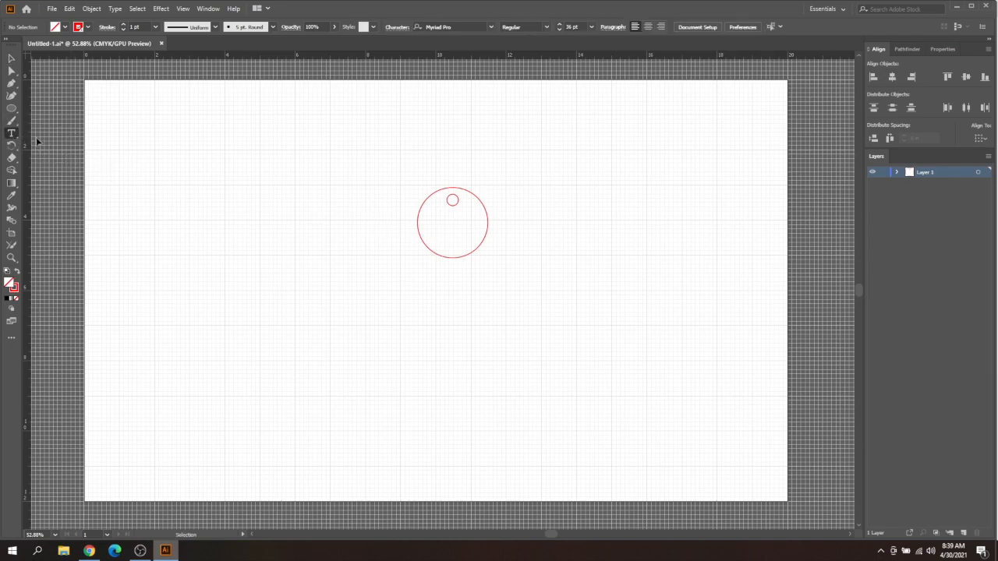
click(429, 224)
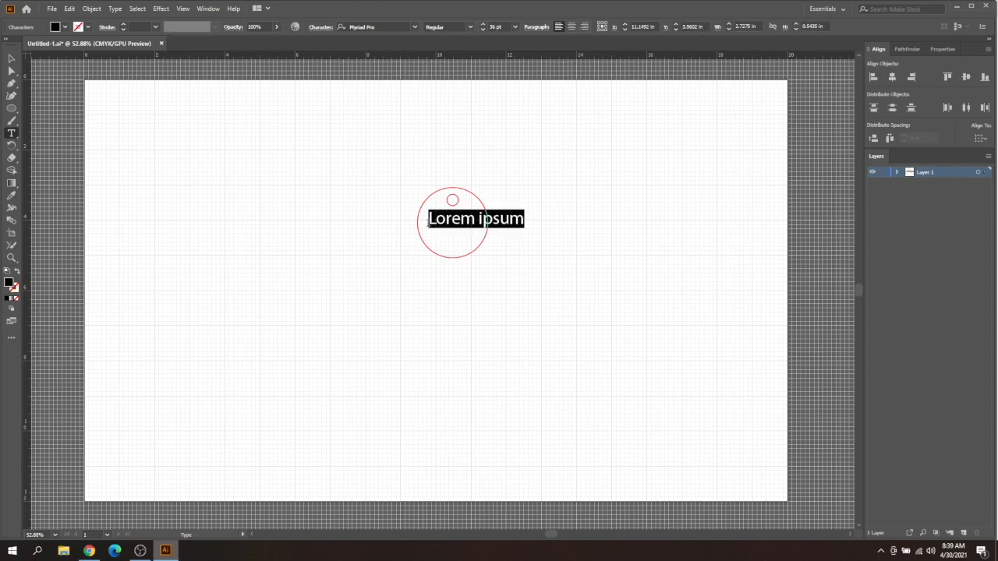
text(Hey)
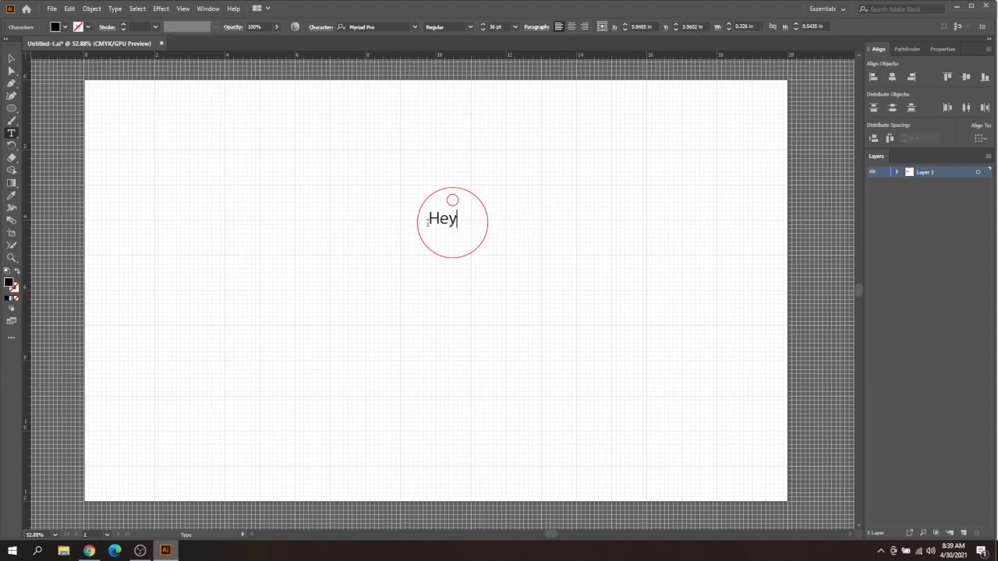
click(11, 58)
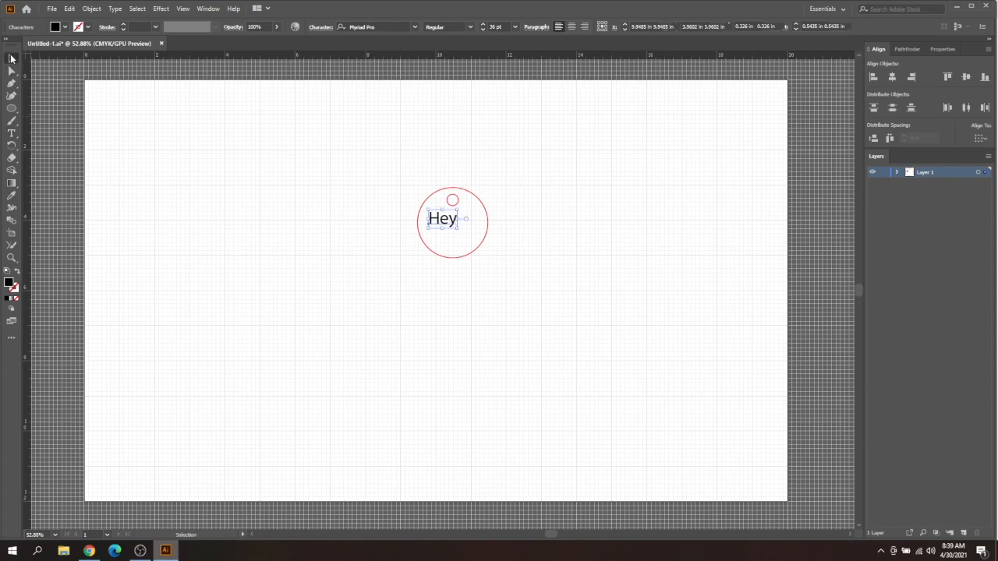
drag(446, 222, 459, 232)
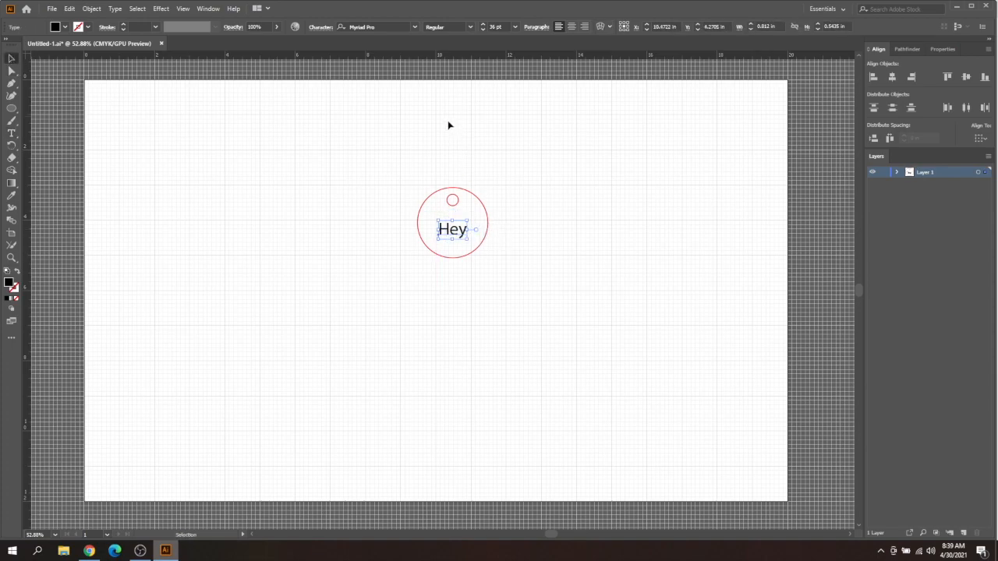
Step: Set the "Hey" text size to 48 pt and reposition it centrally in the large circle
click(515, 28)
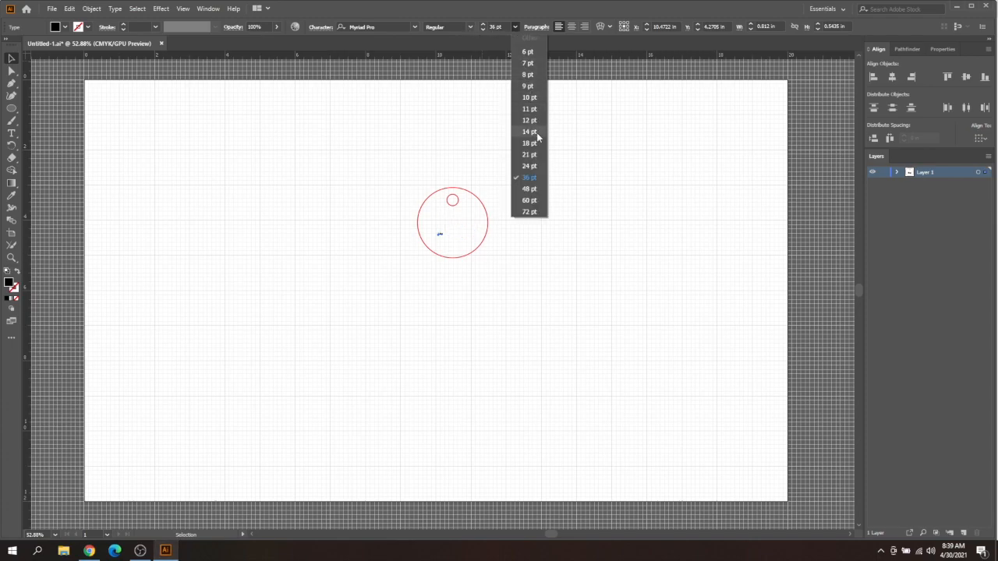
click(532, 192)
drag(460, 232, 455, 233)
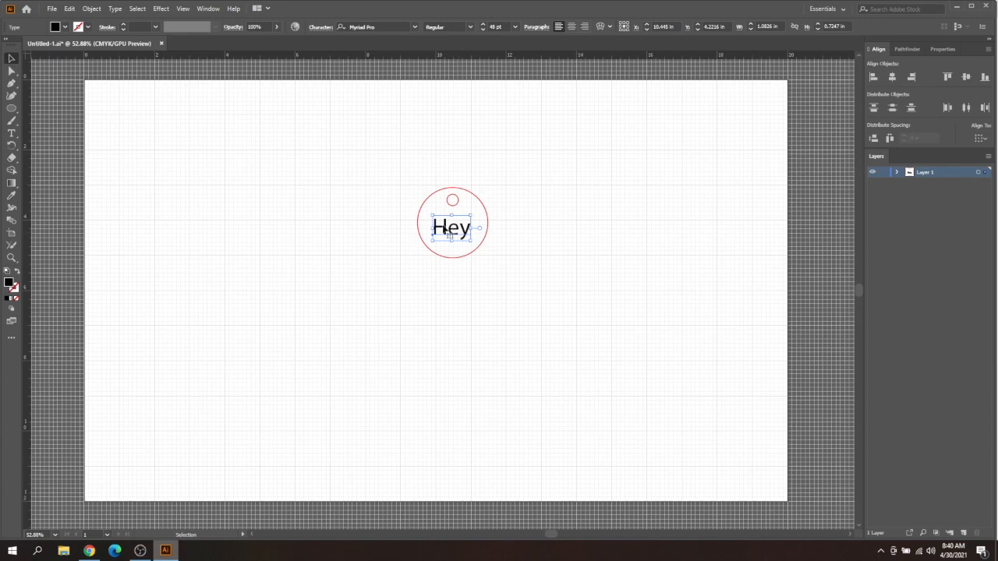
Step: Convert the "Hey" text to outlines
click(117, 9)
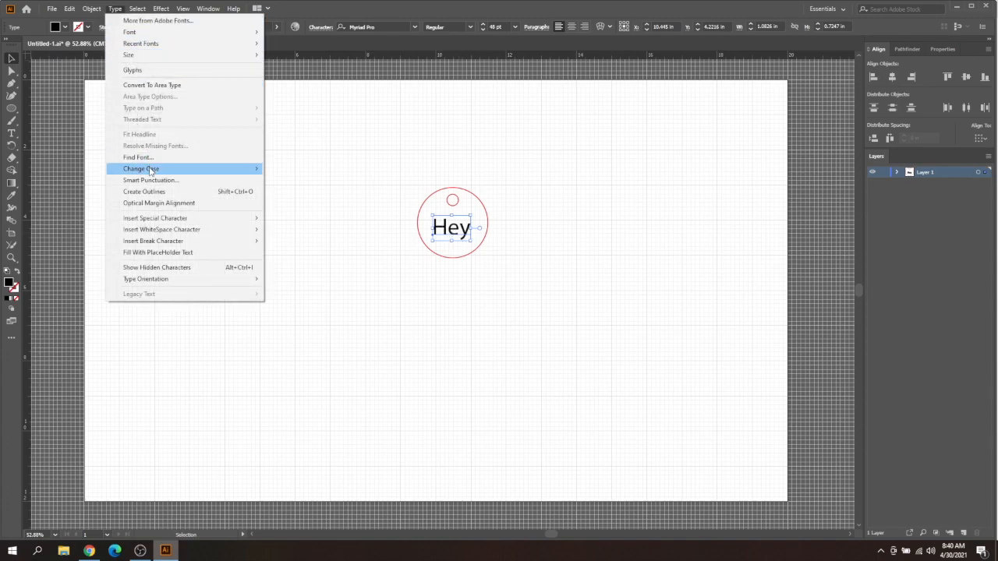
click(152, 191)
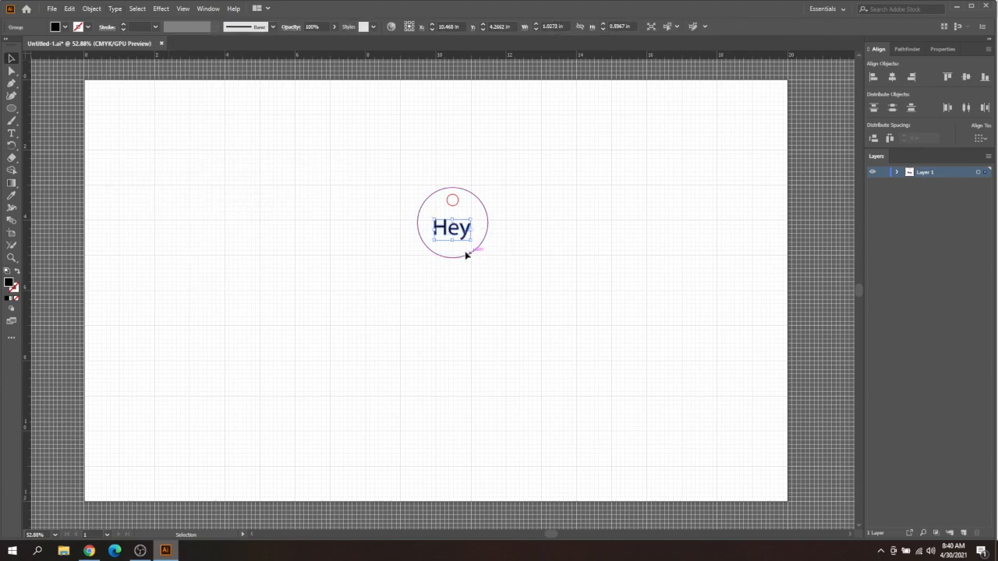
click(902, 50)
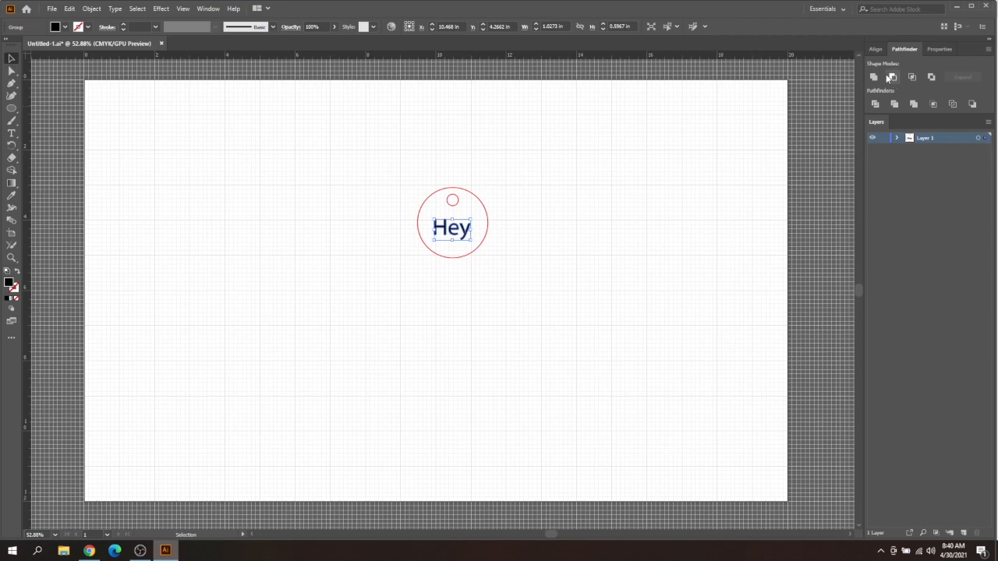
click(208, 8)
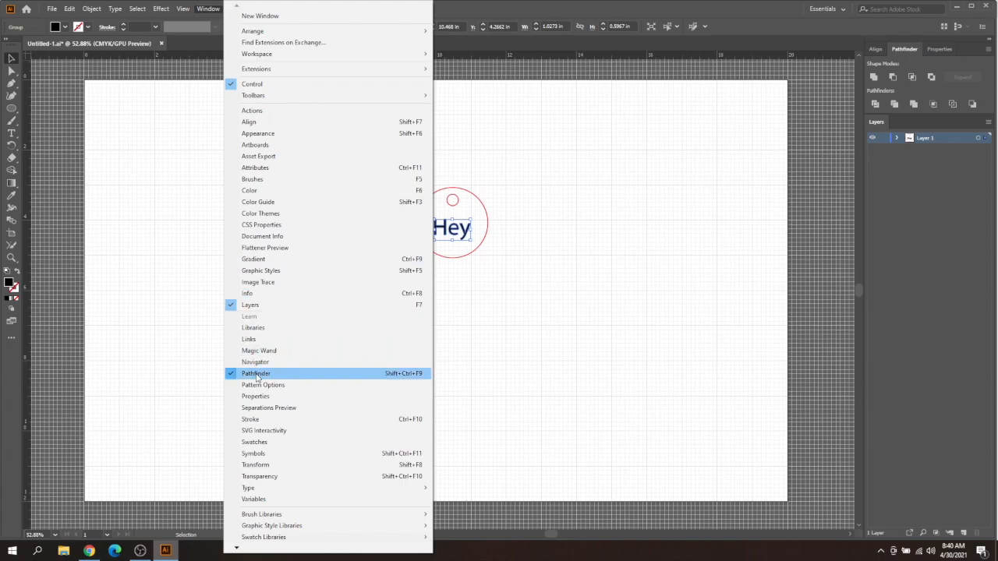
click(209, 8)
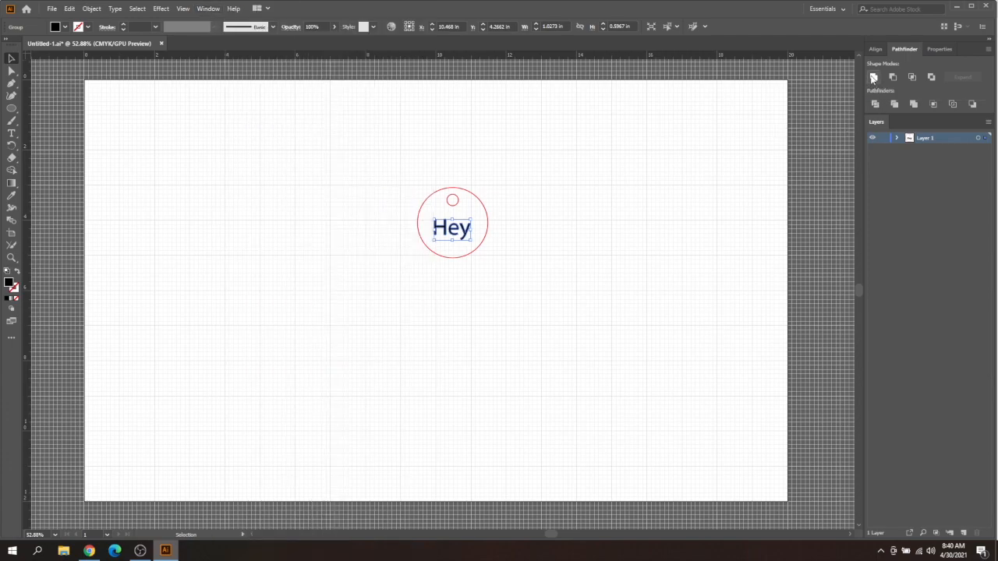
click(516, 257)
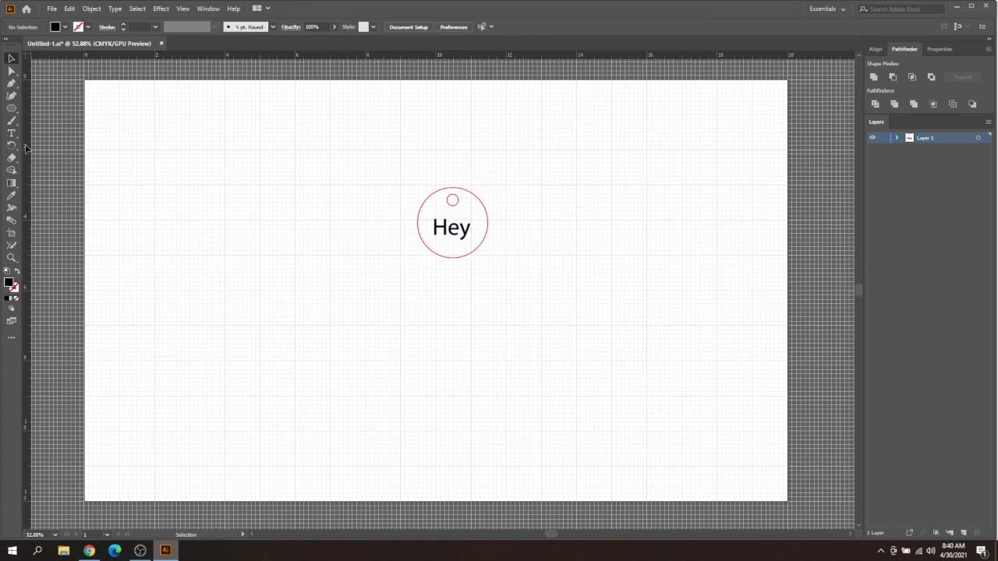
Step: Align both circles and the outlined "Hey" lettering to each other by their horizontal centers
drag(470, 182, 392, 277)
key(shift+F7)
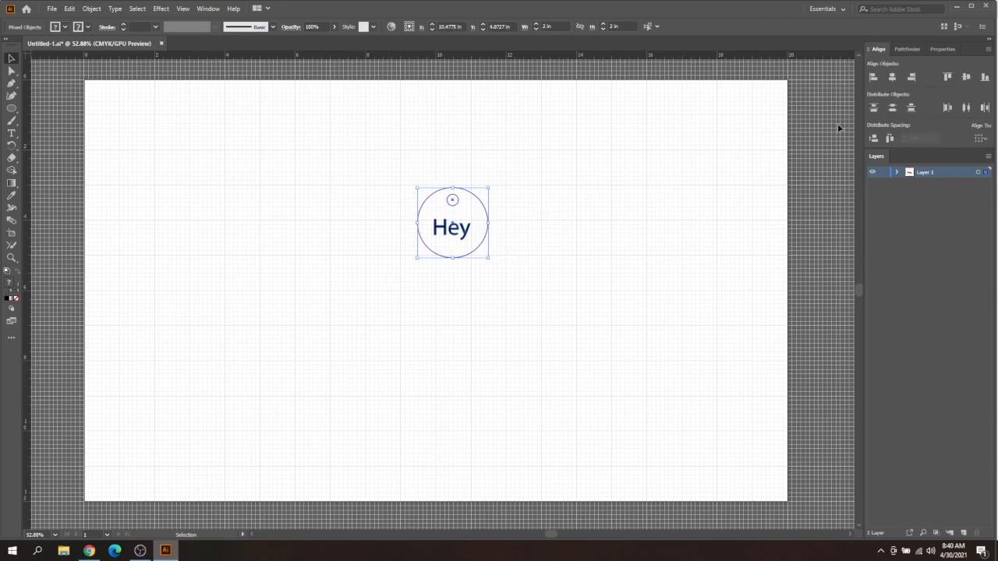
click(891, 76)
Step: Save the design as an SVG file named "hey keychain" in the Video Testing Folder, keeping the offered SVG options
click(52, 9)
click(87, 104)
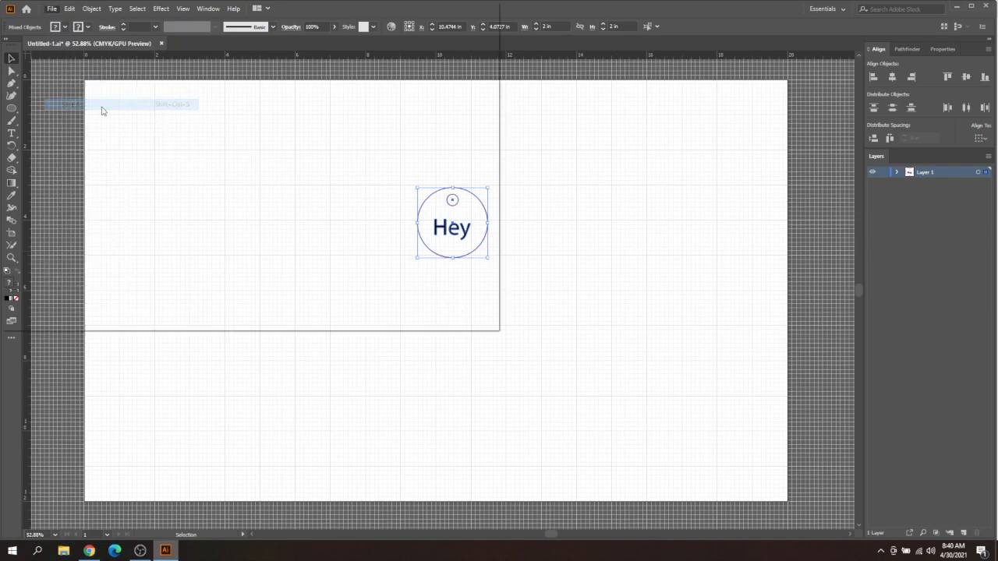
text(N)
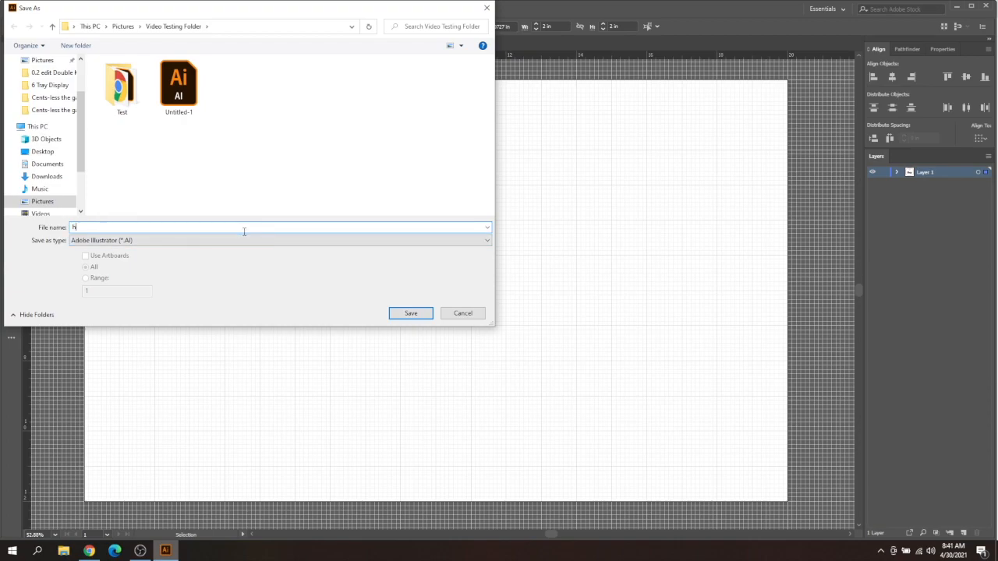
text(ey keychain)
click(340, 241)
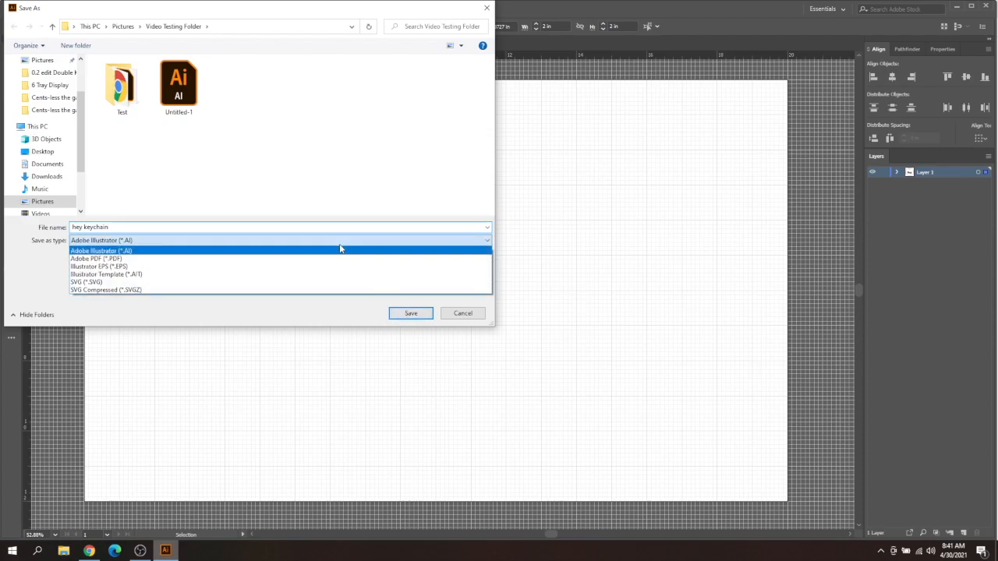
click(324, 283)
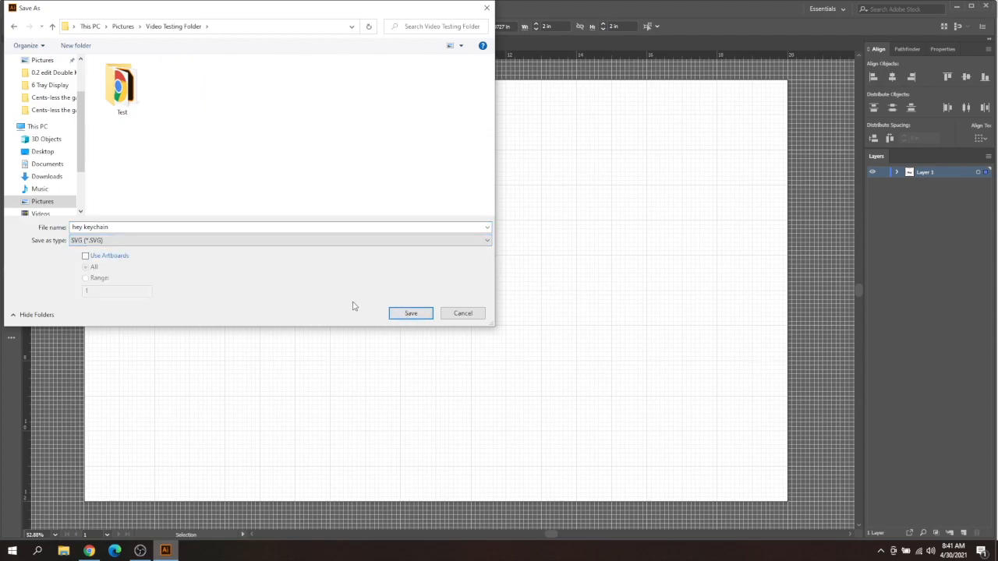
click(402, 320)
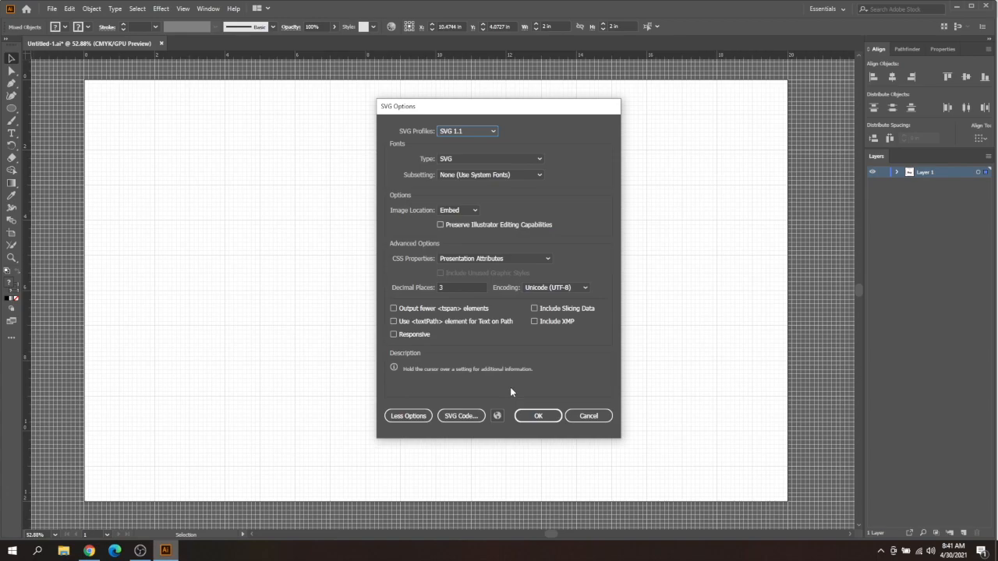
click(536, 417)
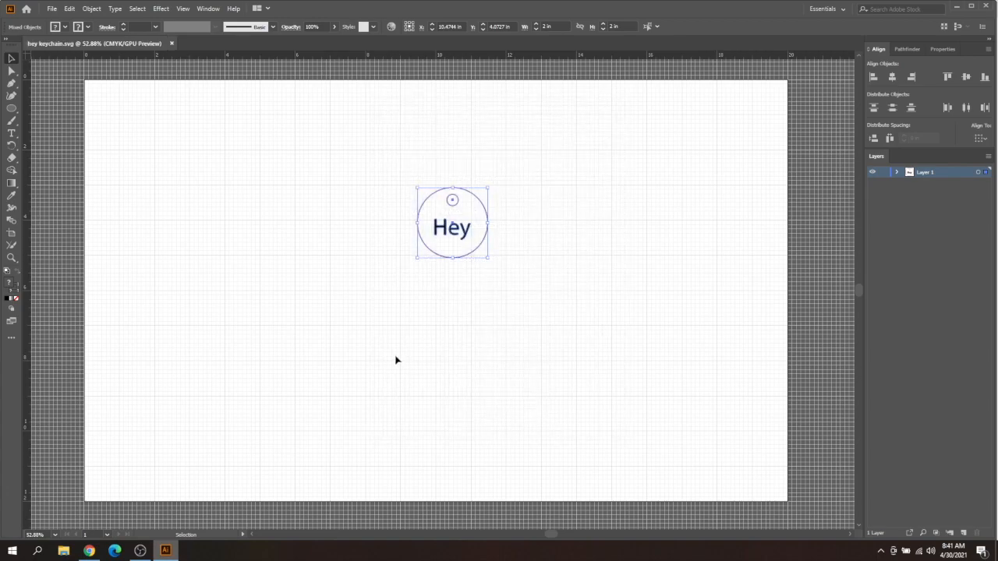